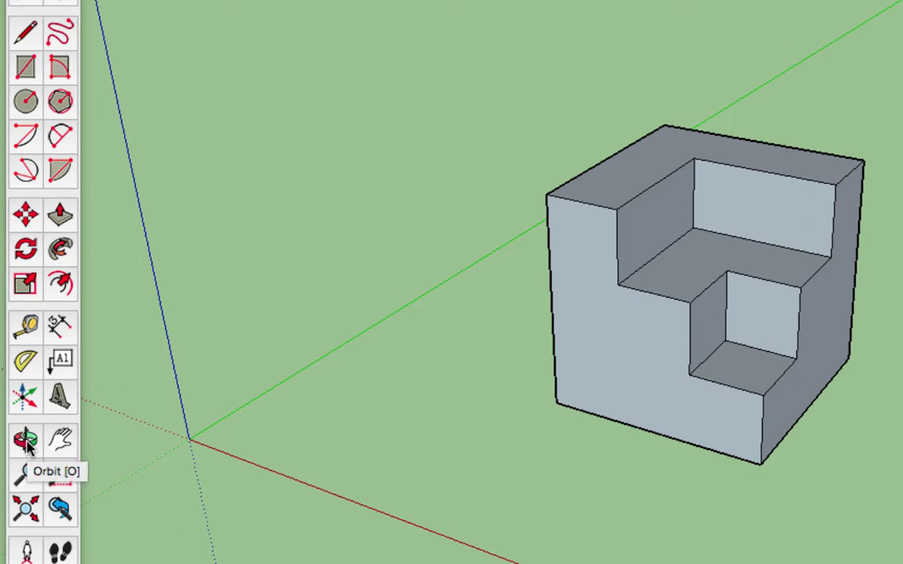
- Orbit the camera slightly leftward around the stepped-corner block
left_click(18, 390)
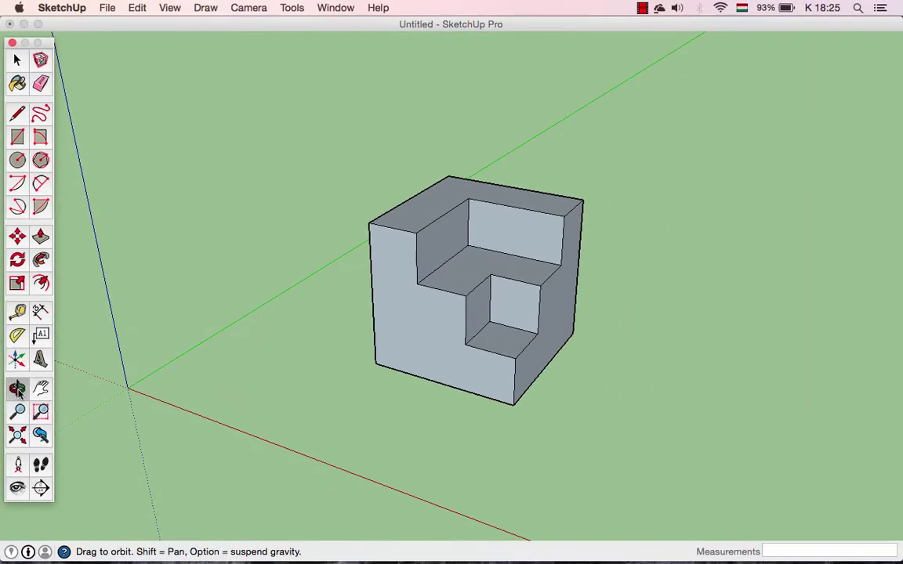
mouse_move(306, 324)
left_mouse_down()
mouse_move(388, 353)
mouse_move(411, 324)
mouse_move(411, 304)
mouse_move(353, 312)
mouse_move(245, 276)
mouse_move(399, 302)
mouse_move(219, 317)
mouse_move(401, 322)
mouse_move(292, 307)
mouse_move(353, 308)
mouse_move(373, 315)
mouse_move(159, 311)
mouse_move(411, 323)
mouse_move(166, 317)
mouse_move(262, 318)
mouse_move(222, 318)
mouse_move(264, 329)
mouse_move(242, 318)
left_mouse_up()
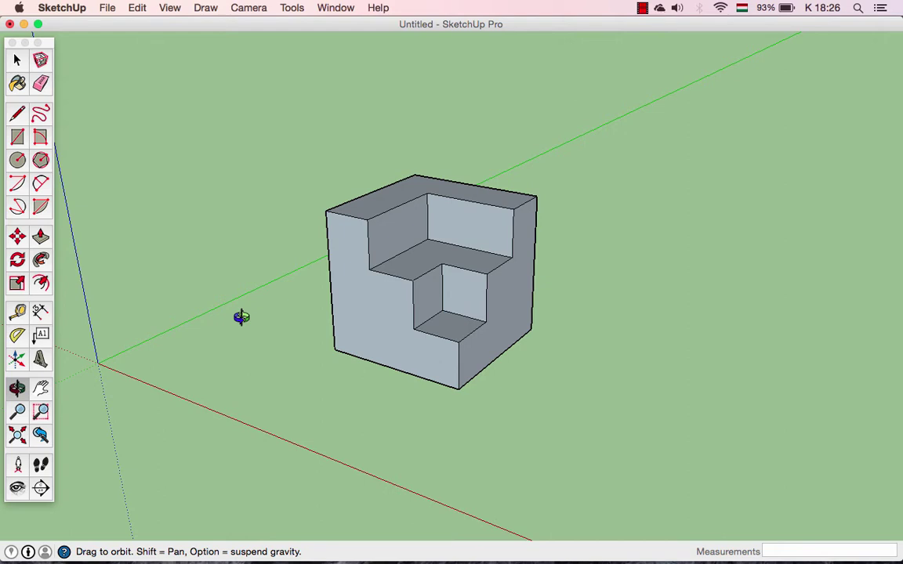
- Pan the view right and up until the block sits right of the axes origin
left_click(41, 387)
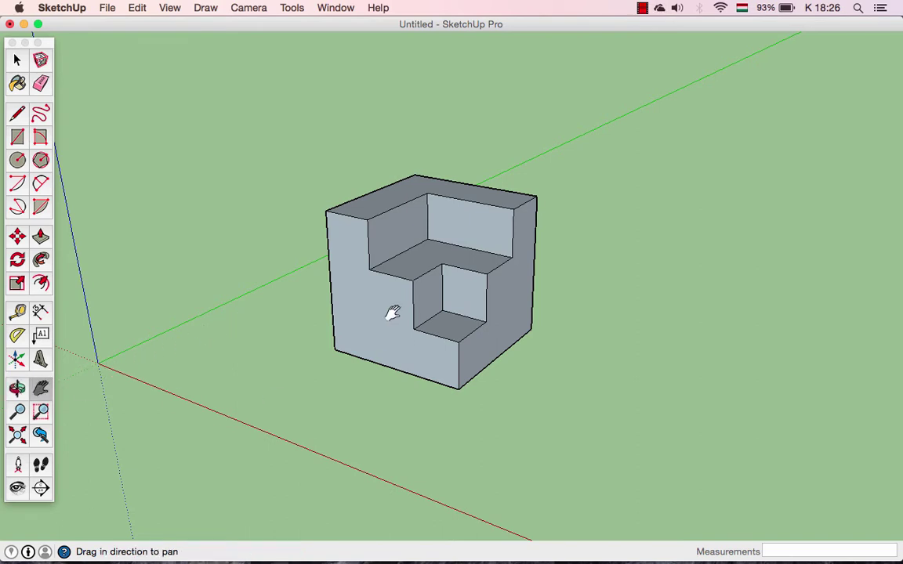
mouse_move(375, 312)
left_mouse_down()
mouse_move(514, 302)
mouse_move(500, 148)
mouse_move(486, 346)
mouse_move(317, 314)
mouse_move(572, 327)
mouse_move(663, 296)
mouse_move(631, 284)
mouse_move(447, 303)
mouse_move(429, 332)
mouse_move(493, 288)
left_mouse_up()
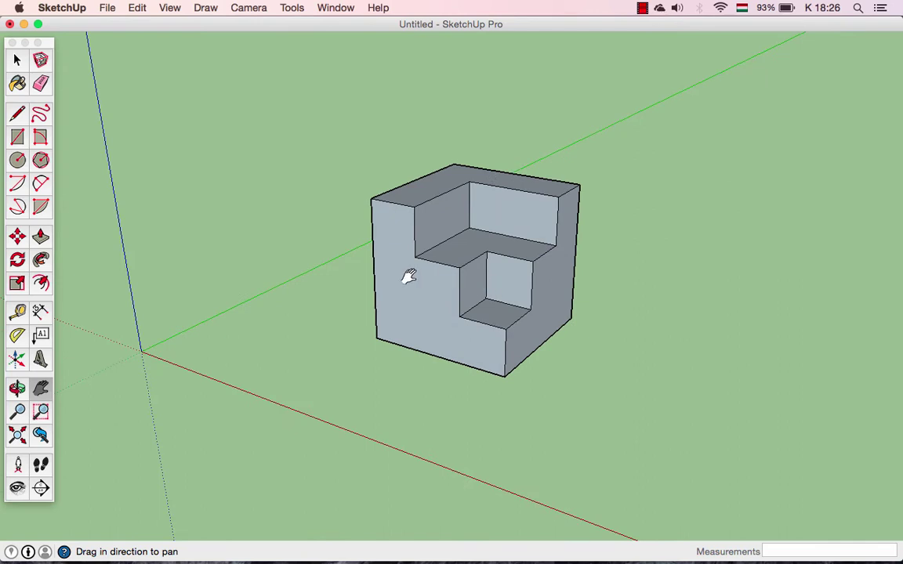
mouse_move(407, 276)
left_mouse_down()
mouse_move(456, 280)
mouse_move(486, 234)
mouse_move(399, 256)
mouse_move(365, 286)
mouse_move(566, 254)
mouse_move(373, 313)
mouse_move(481, 332)
mouse_move(564, 235)
mouse_move(576, 278)
mouse_move(419, 212)
mouse_move(555, 316)
mouse_move(558, 261)
mouse_move(409, 282)
mouse_move(457, 348)
mouse_move(557, 265)
left_mouse_up()
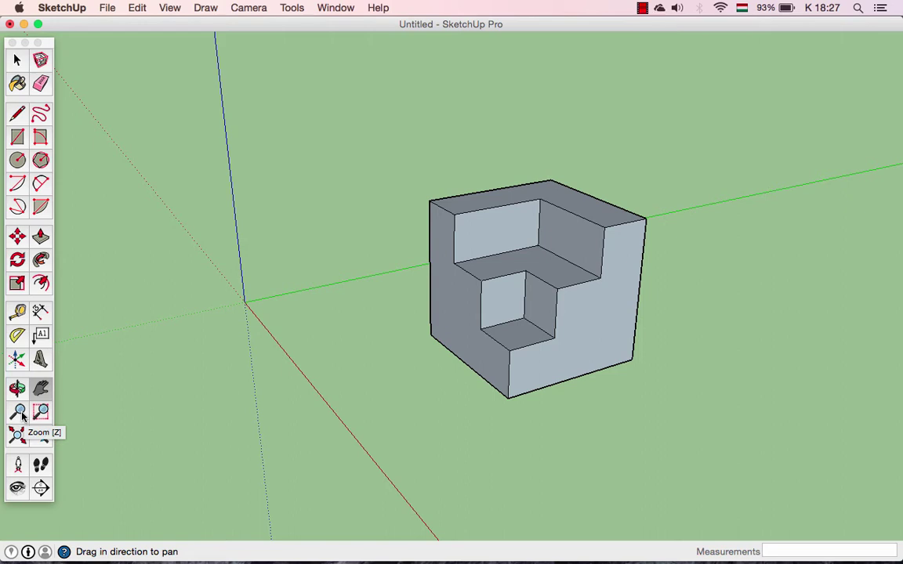
- Use the Zoom tool to zoom in until the block fills the right side of the view
left_click(22, 413)
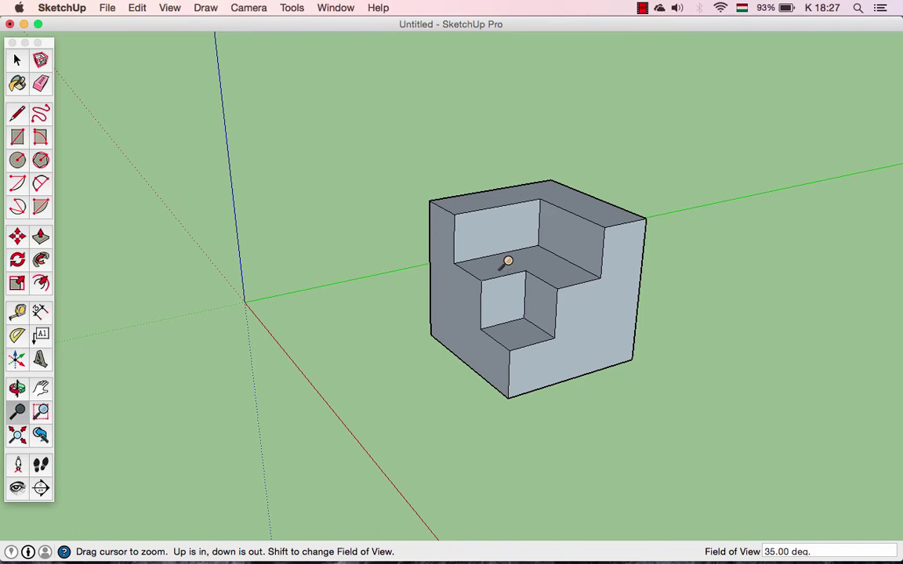
mouse_move(508, 262)
left_mouse_down()
mouse_move(532, 277)
mouse_move(519, 328)
mouse_move(519, 201)
left_mouse_up()
left_click_drag(531, 267, 512, 153)
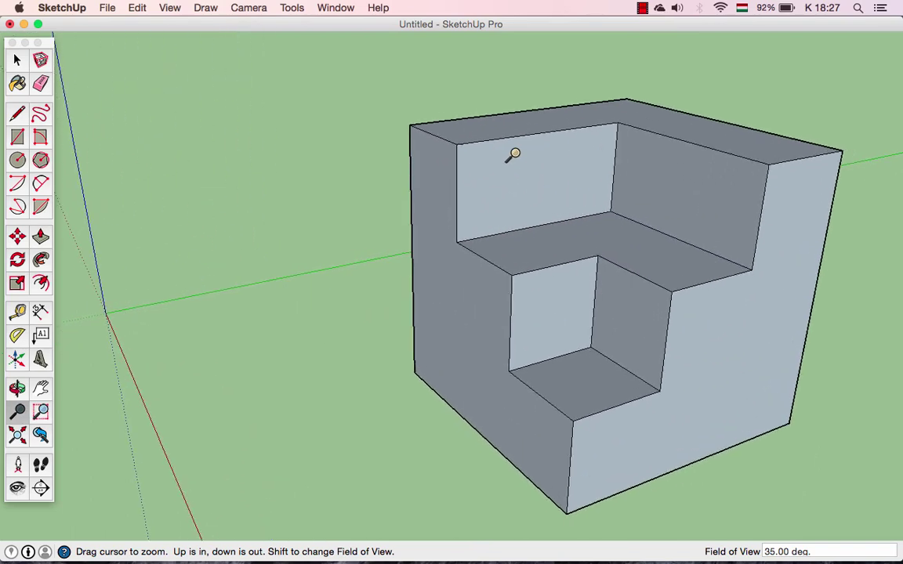
mouse_move(565, 252)
left_mouse_down()
mouse_move(534, 159)
mouse_move(561, 272)
mouse_move(546, 196)
mouse_move(544, 258)
mouse_move(524, 236)
mouse_move(533, 312)
mouse_move(512, 242)
mouse_move(522, 306)
mouse_move(480, 204)
mouse_move(505, 280)
mouse_move(495, 282)
mouse_move(500, 268)
left_mouse_up()
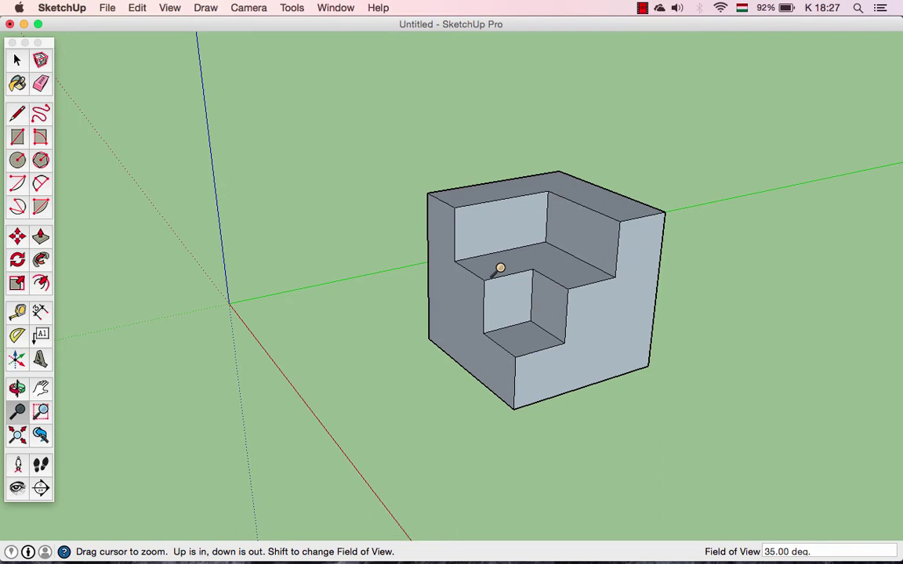
- Scroll in close on the block's inner corner, then back out to frame the whole block
scroll(544, 244, "up", 1)
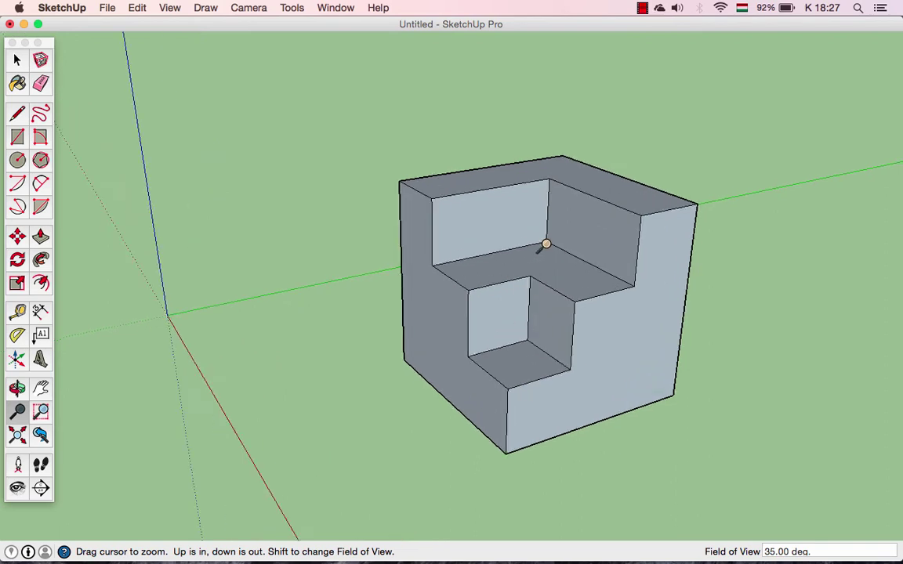
scroll(547, 244, "up", 3)
scroll(547, 244, "up", 3)
scroll(546, 245, "up", 3)
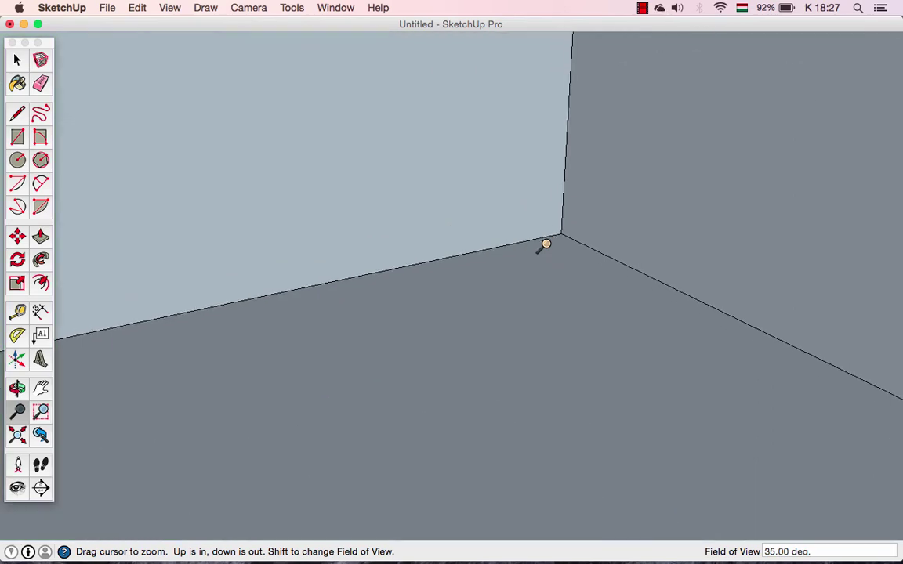
scroll(546, 245, "down", 3)
scroll(546, 245, "down", 3)
scroll(546, 245, "down", 3)
scroll(546, 245, "down", 2)
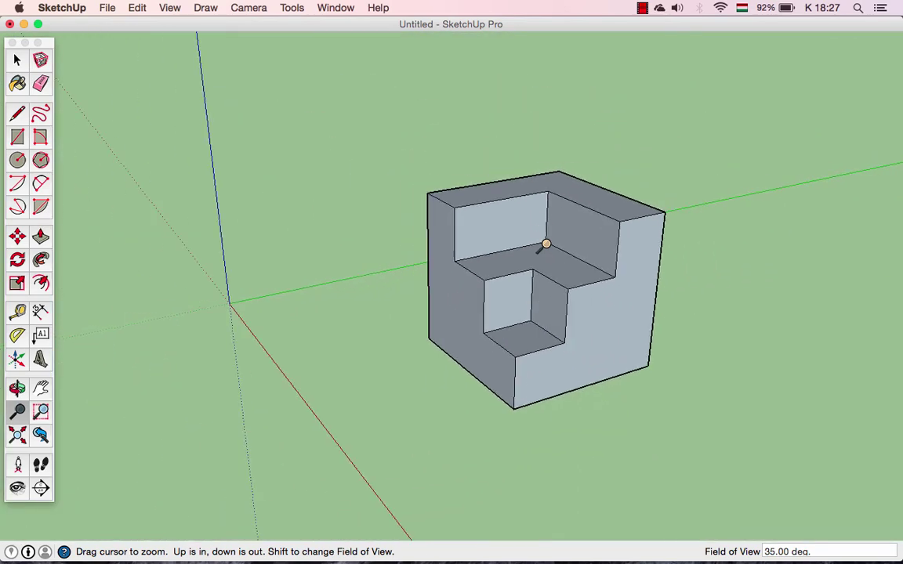
scroll(546, 245, "down", 3)
scroll(546, 244, "down", 2)
scroll(547, 244, "down", 2)
scroll(546, 244, "down", 2)
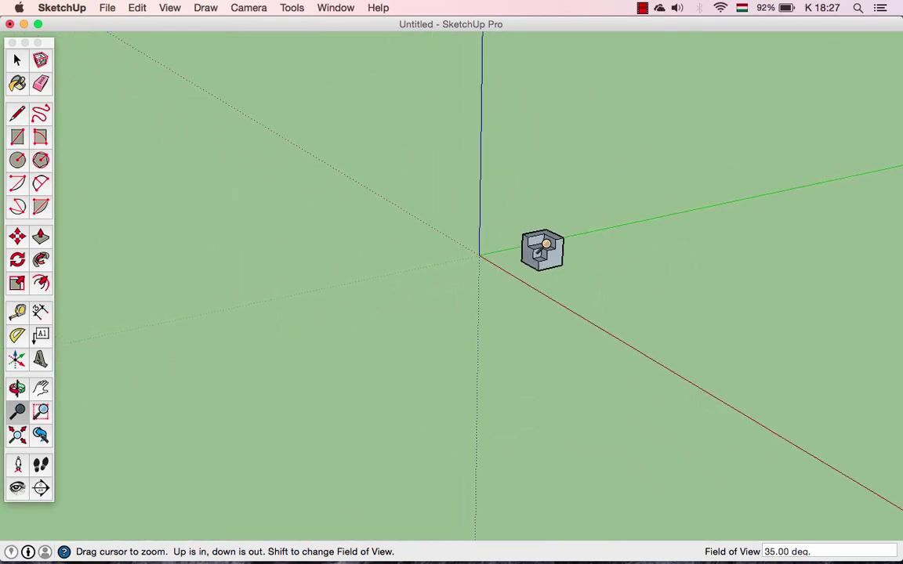
scroll(546, 245, "up", 2)
scroll(543, 243, "up", 2)
scroll(541, 240, "up", 2)
scroll(540, 240, "up", 2)
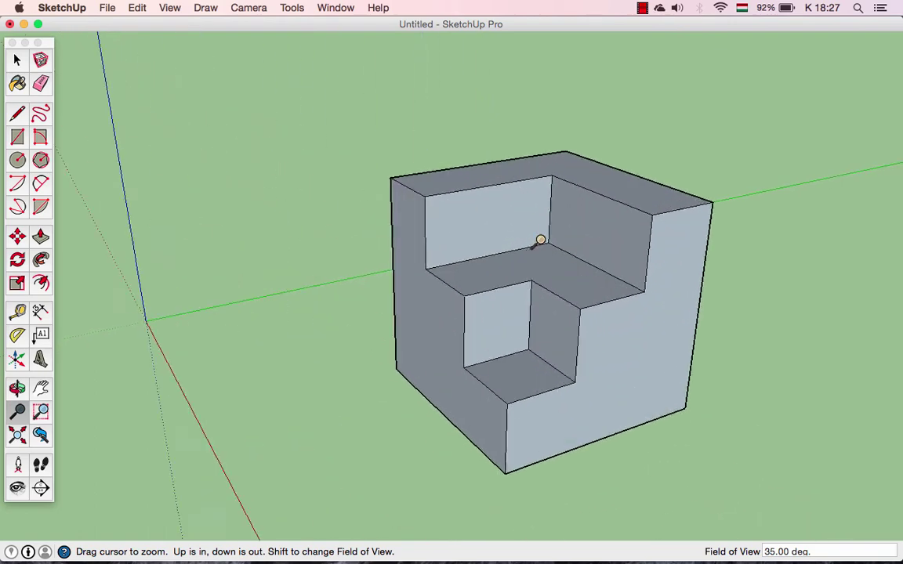
scroll(541, 239, "down", 2)
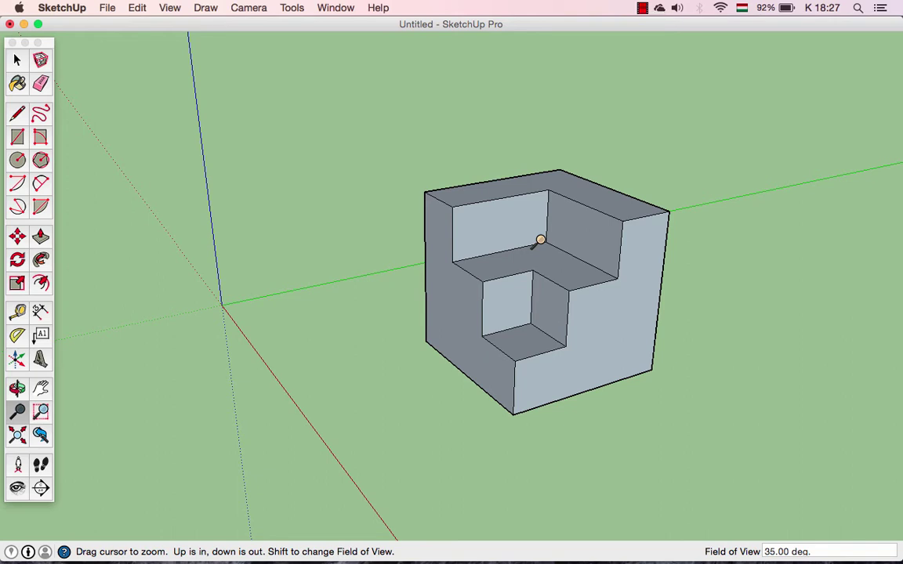
- Pan the view to reposition the block and fine-tune the zoom with the scroll wheel
key("h")
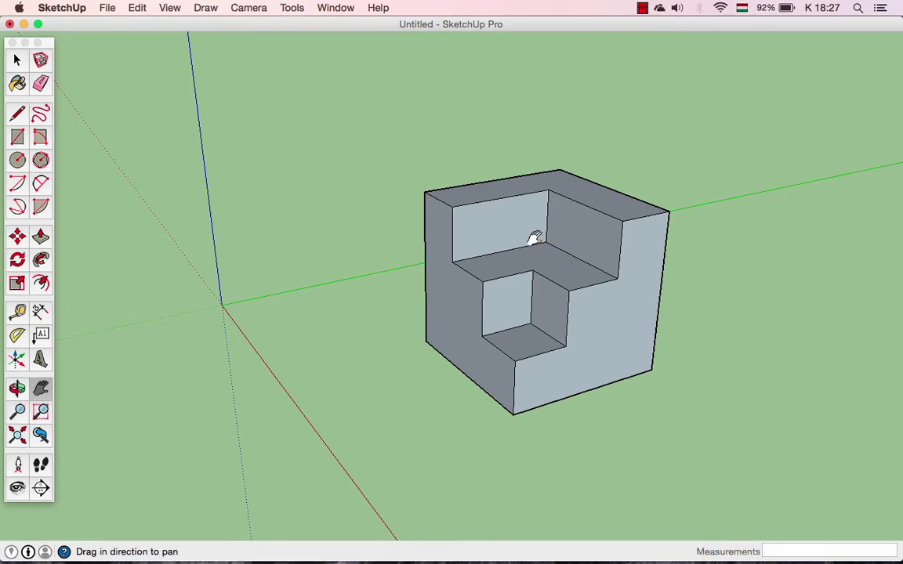
mouse_move(561, 258)
left_mouse_down()
mouse_move(268, 191)
mouse_move(727, 324)
mouse_move(709, 293)
left_mouse_up()
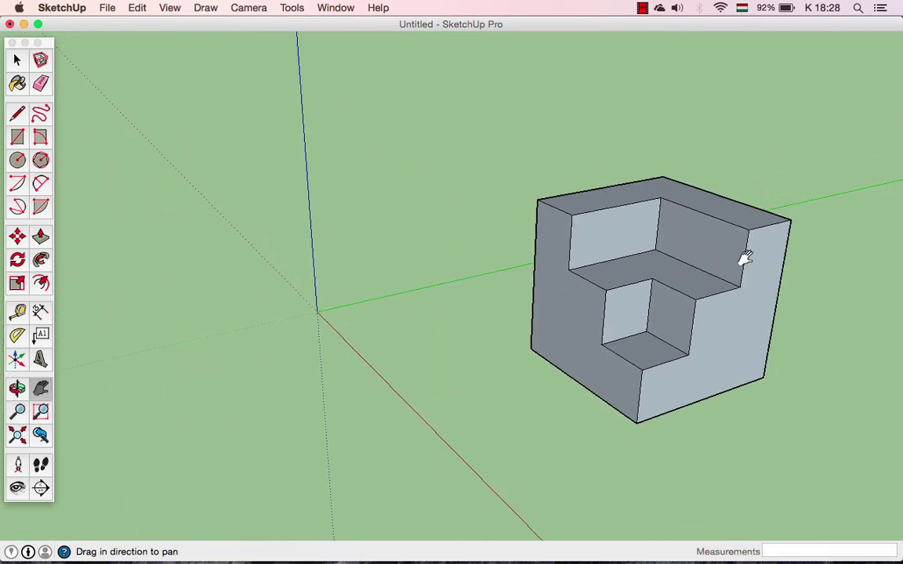
scroll(745, 259, "up", 2)
scroll(744, 259, "up", 3)
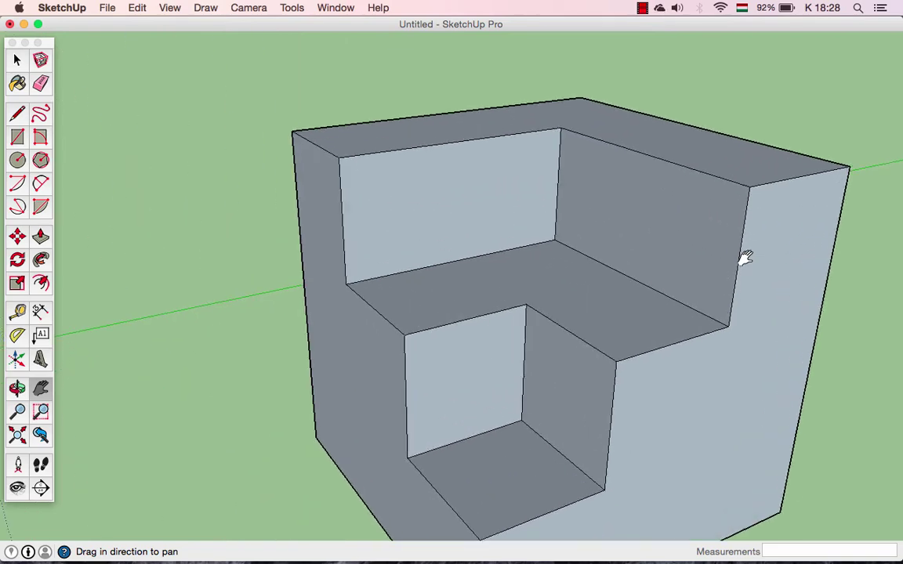
scroll(744, 259, "up", 3)
scroll(744, 258, "up", 3)
scroll(745, 259, "down", 2)
scroll(744, 259, "down", 3)
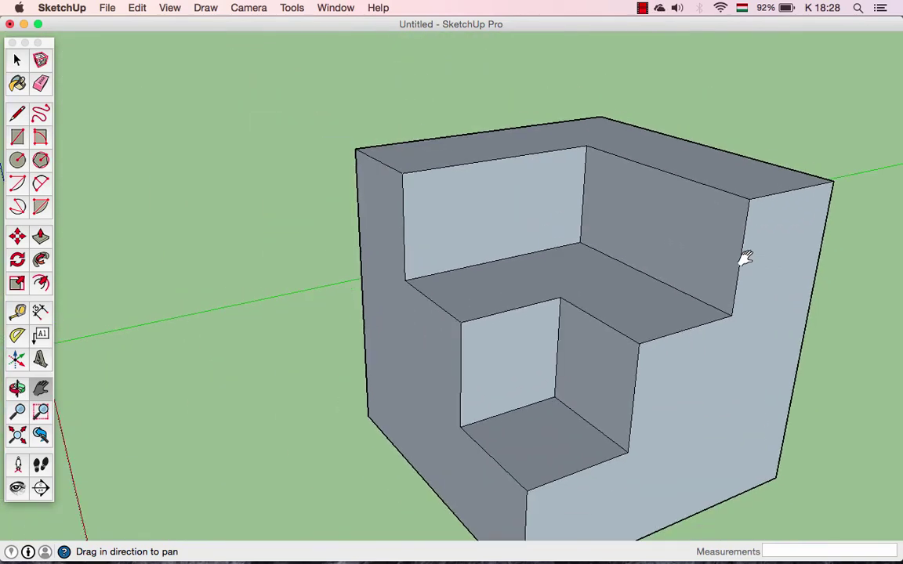
scroll(744, 259, "down", 3)
scroll(745, 259, "up", 2)
scroll(743, 259, "down", 2)
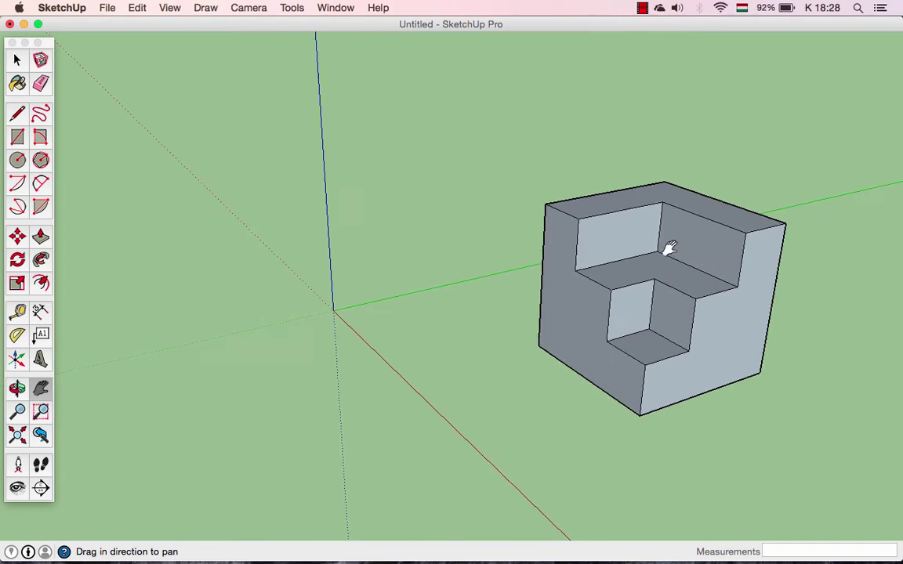
- Bring the block toward the centre and orbit it slightly to a new angle
mouse_move(669, 250)
left_mouse_down()
mouse_move(536, 326)
mouse_move(519, 270)
left_mouse_up()
key("o")
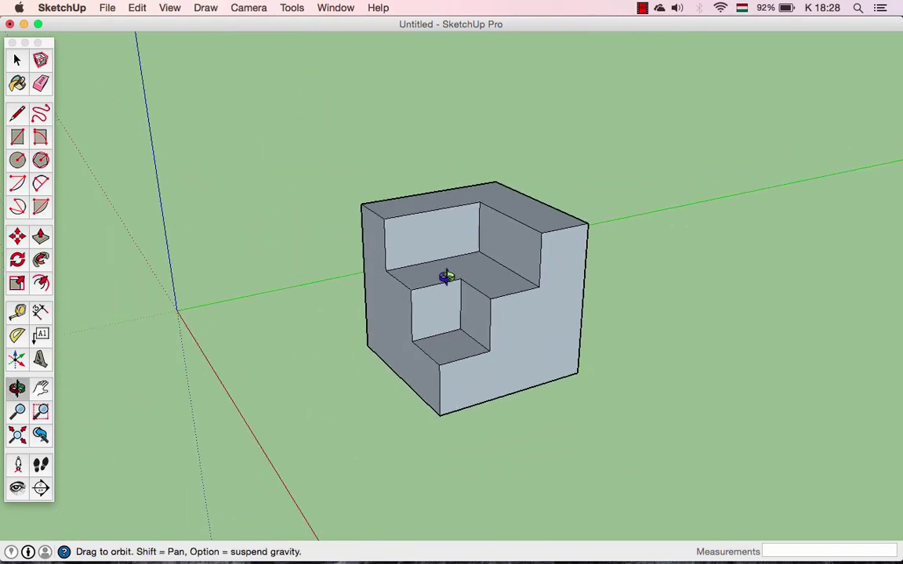
mouse_move(447, 276)
left_mouse_down()
mouse_move(623, 285)
mouse_move(597, 341)
mouse_move(394, 302)
mouse_move(580, 201)
mouse_move(485, 278)
left_mouse_up()
key("h")
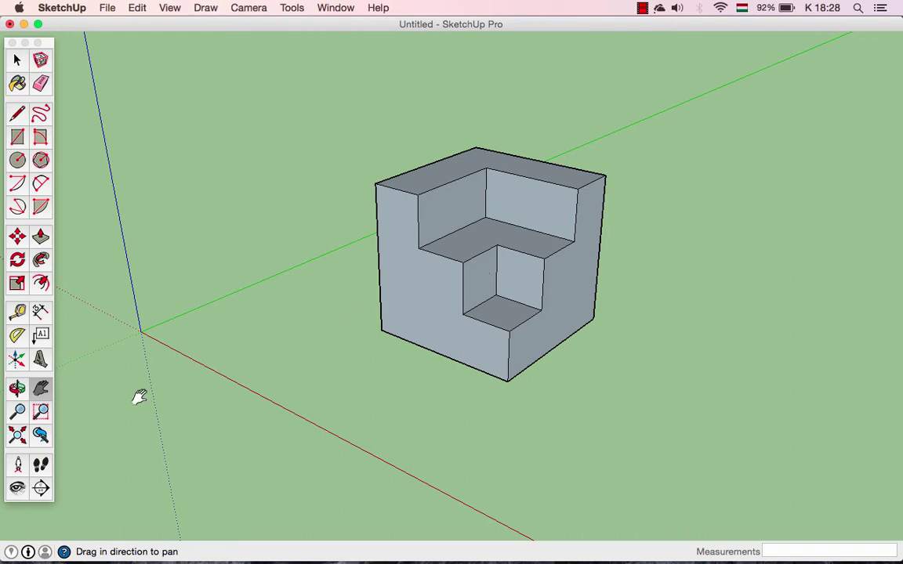
- Zoom Window over the upper-left part of the block so it fills the view
left_click(43, 414)
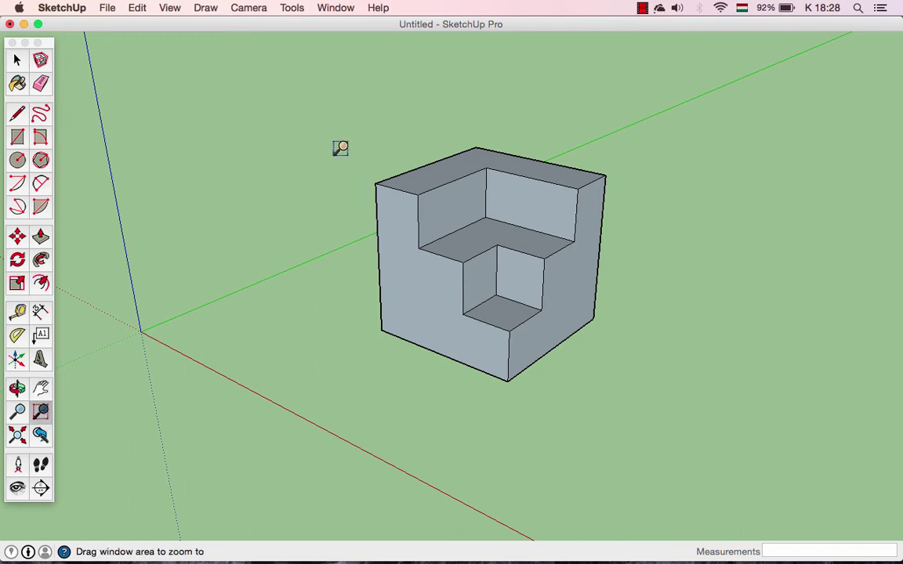
mouse_move(340, 145)
left_mouse_down()
mouse_move(470, 311)
mouse_move(500, 317)
left_mouse_up()
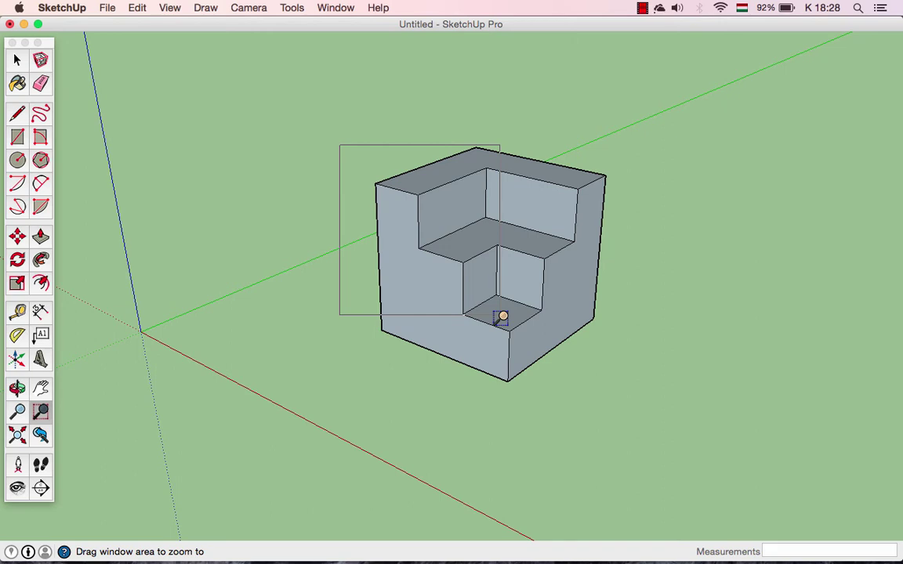
left_click_drag(502, 317, 501, 321)
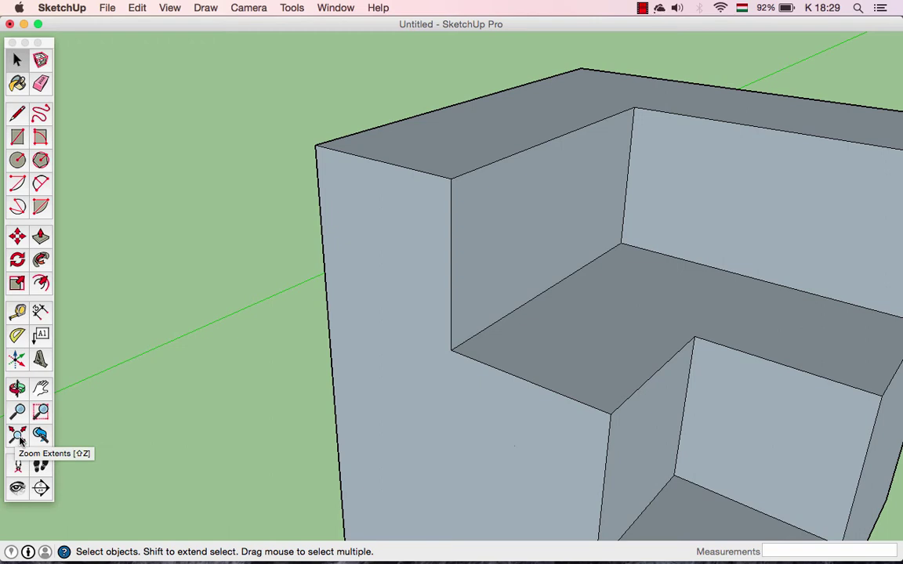
- Zoom to extents so the entire stepped block fits the window
left_click(20, 438)
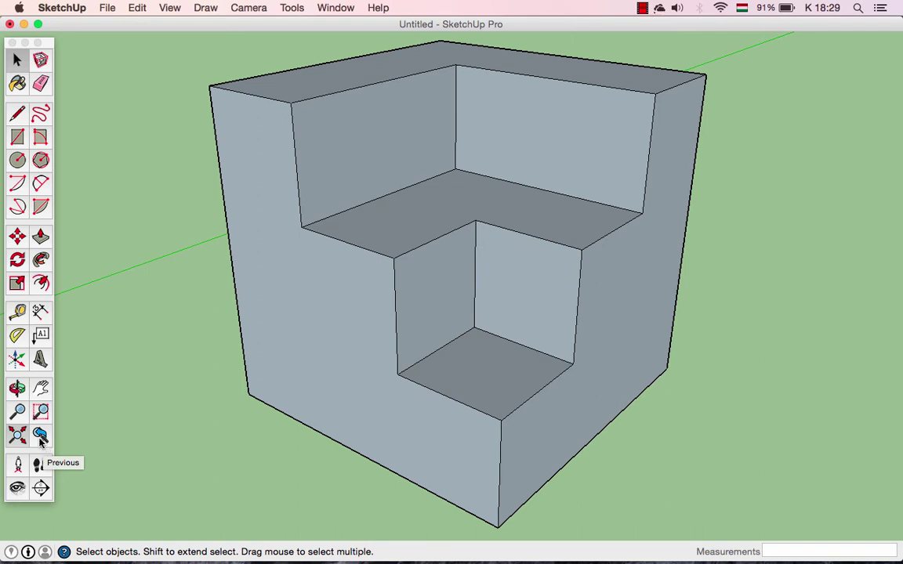
left_click(43, 442)
left_click(44, 442)
left_click(43, 442)
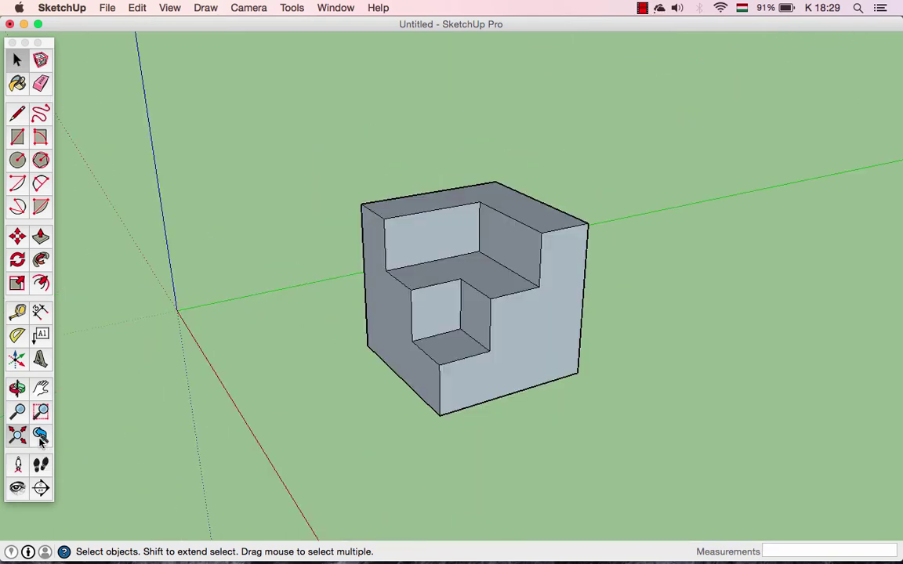
left_click(43, 442)
left_click(43, 442)
left_click(43, 442)
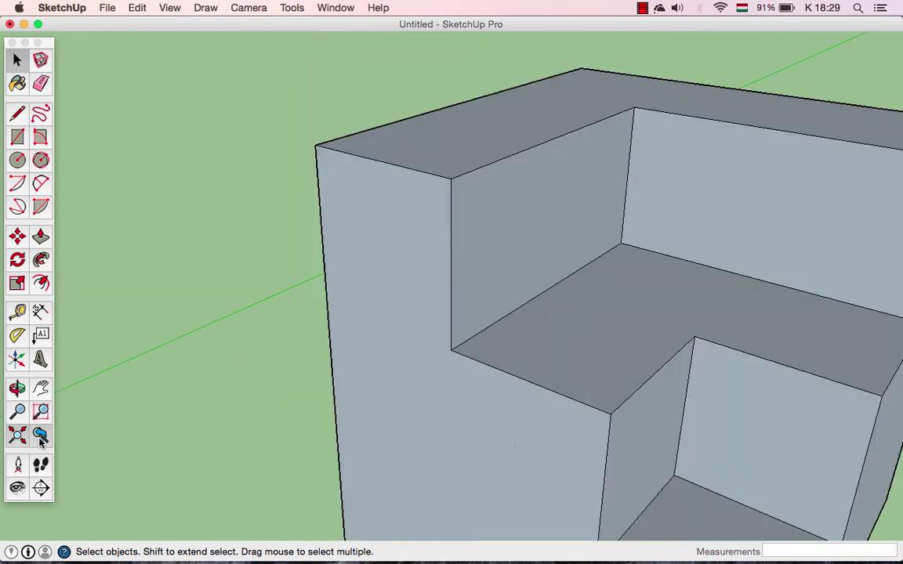
left_click(43, 442)
left_click(43, 442)
left_click(43, 442)
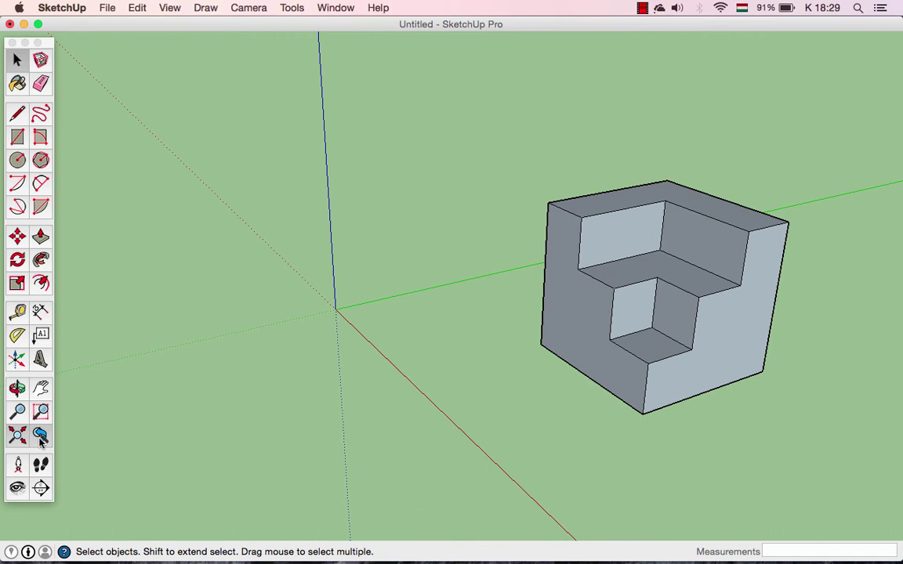
left_click(43, 442)
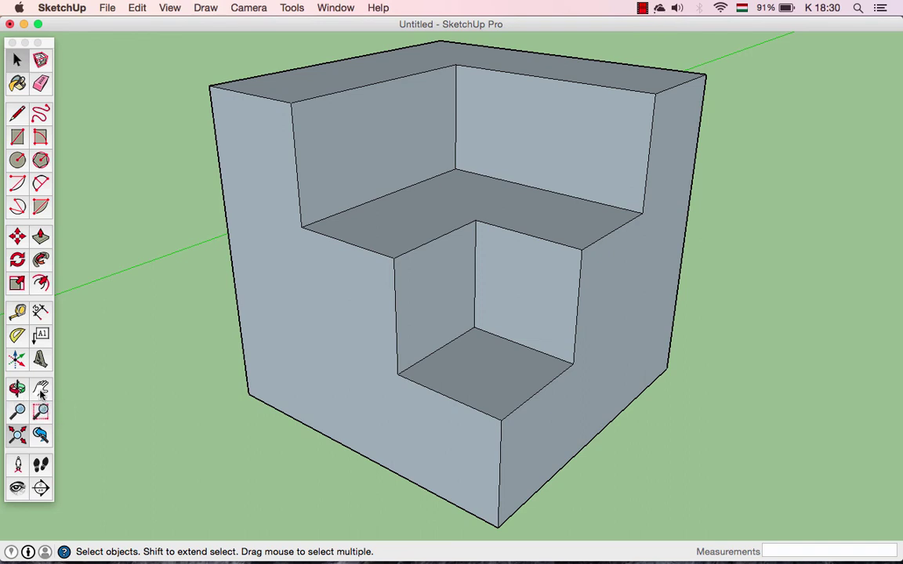
- Zoom Window around the block's lower step using the right-click navigation menu
left_click(42, 395)
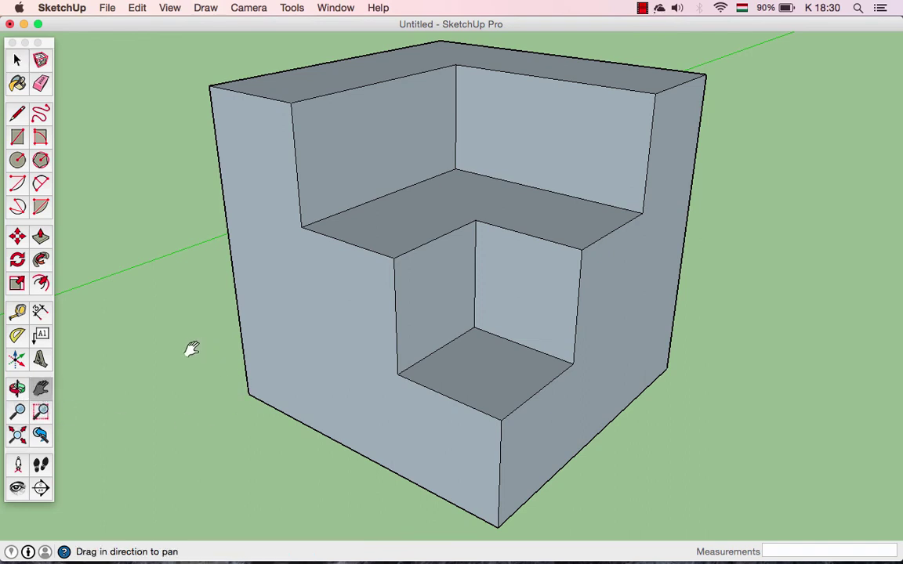
right_click(194, 352)
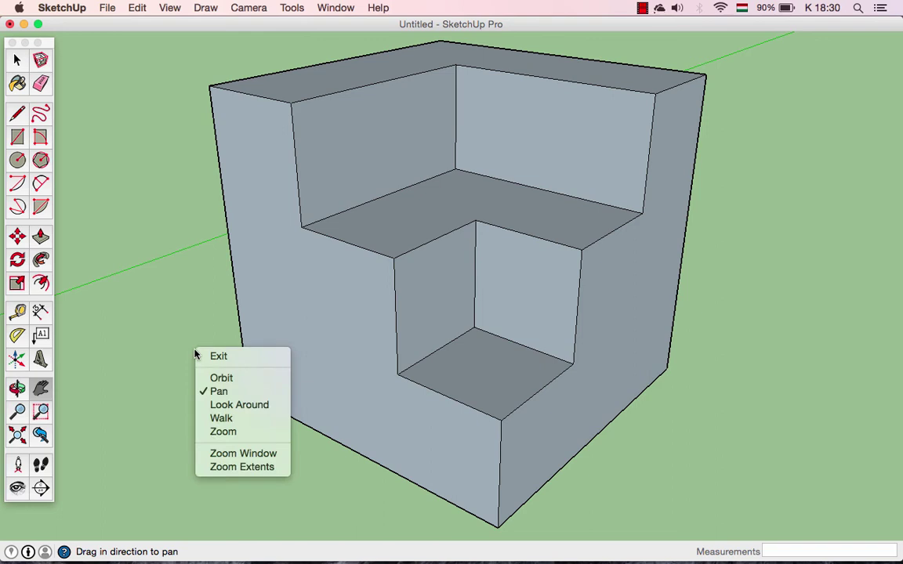
left_click(240, 454)
left_click_drag(340, 196, 584, 491)
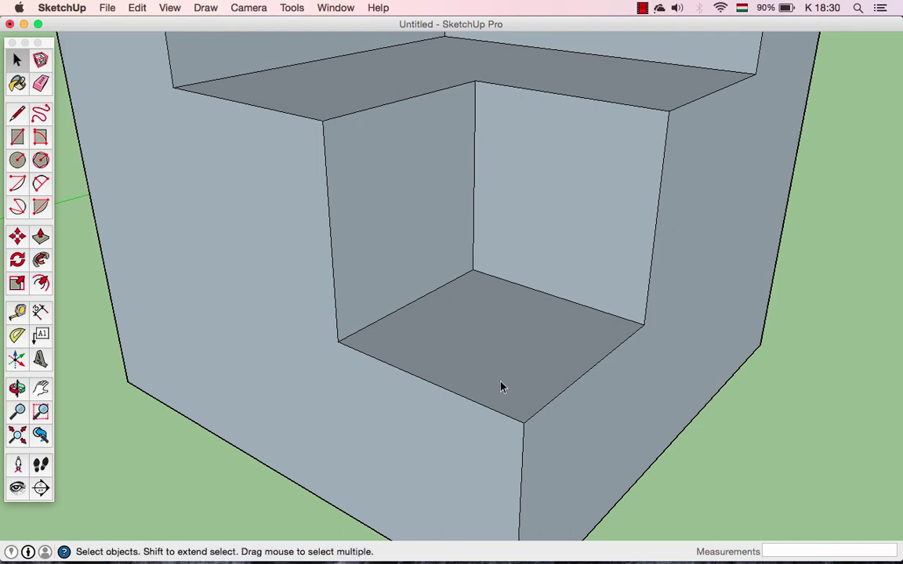
- Zoom back out and orbit to show the whole block from a more frontal angle
key("h")
scroll(402, 213, "down", 5)
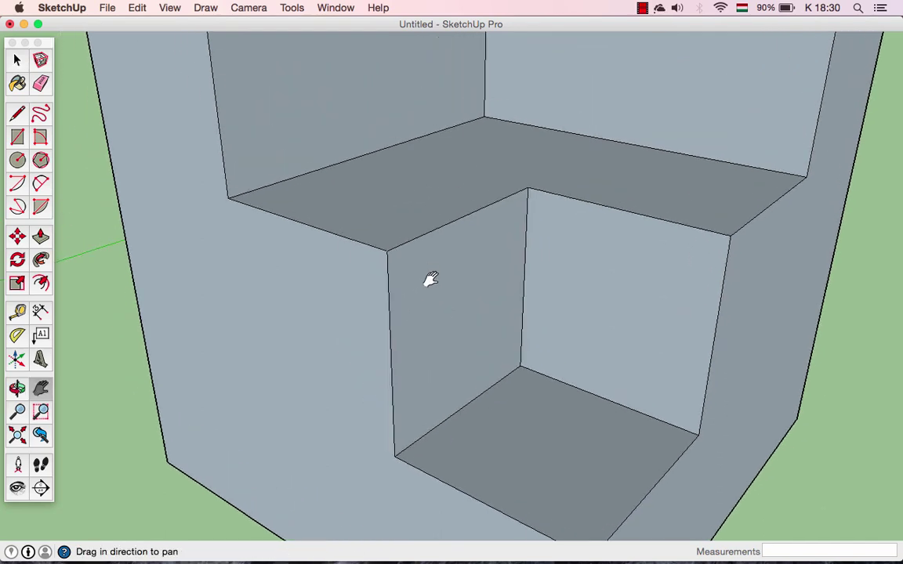
scroll(430, 276, "down", 4)
scroll(430, 276, "down", 2)
key("o")
mouse_move(453, 304)
left_mouse_down()
mouse_move(523, 258)
mouse_move(575, 282)
mouse_move(473, 326)
mouse_move(501, 297)
mouse_move(494, 232)
left_mouse_up()
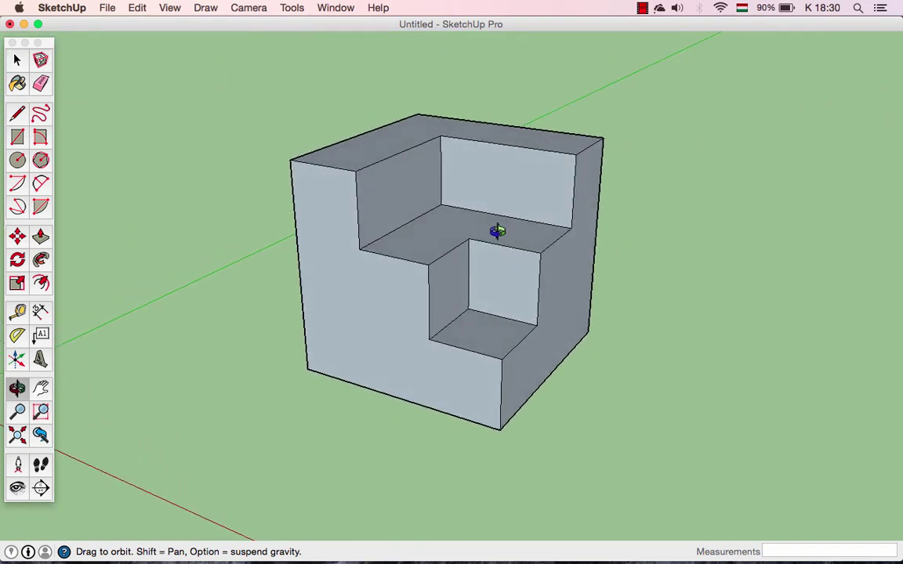
scroll(317, 191, "up", 3)
scroll(316, 191, "up", 1)
scroll(316, 191, "down", 3)
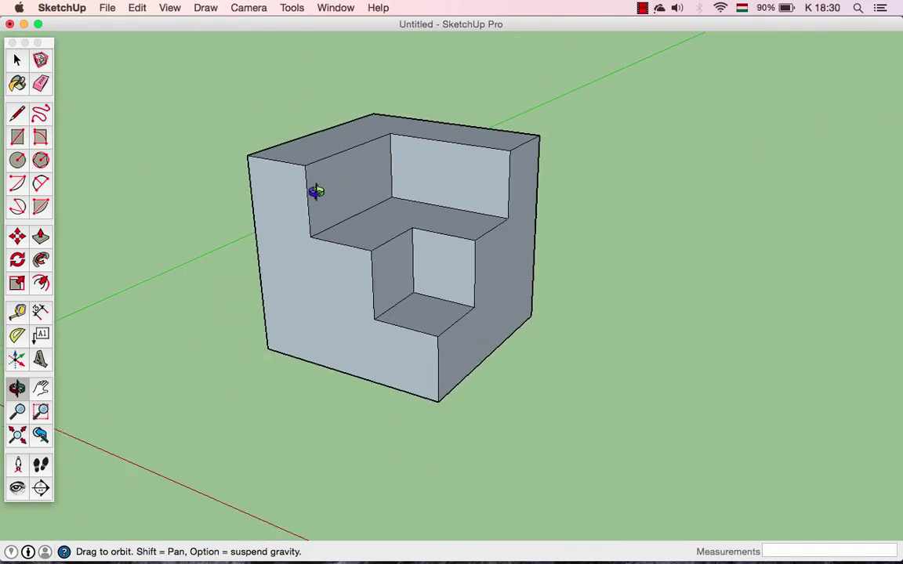
scroll(348, 196, "up", 2)
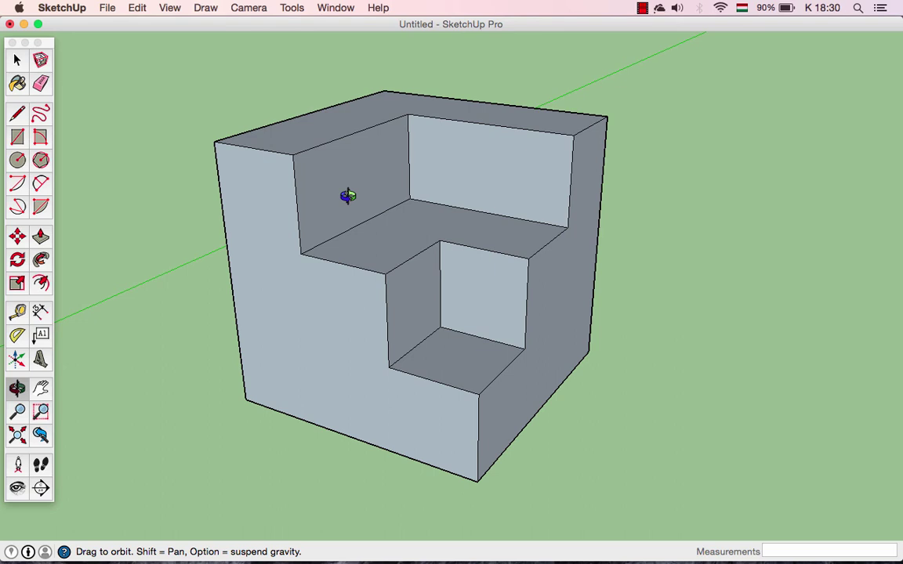